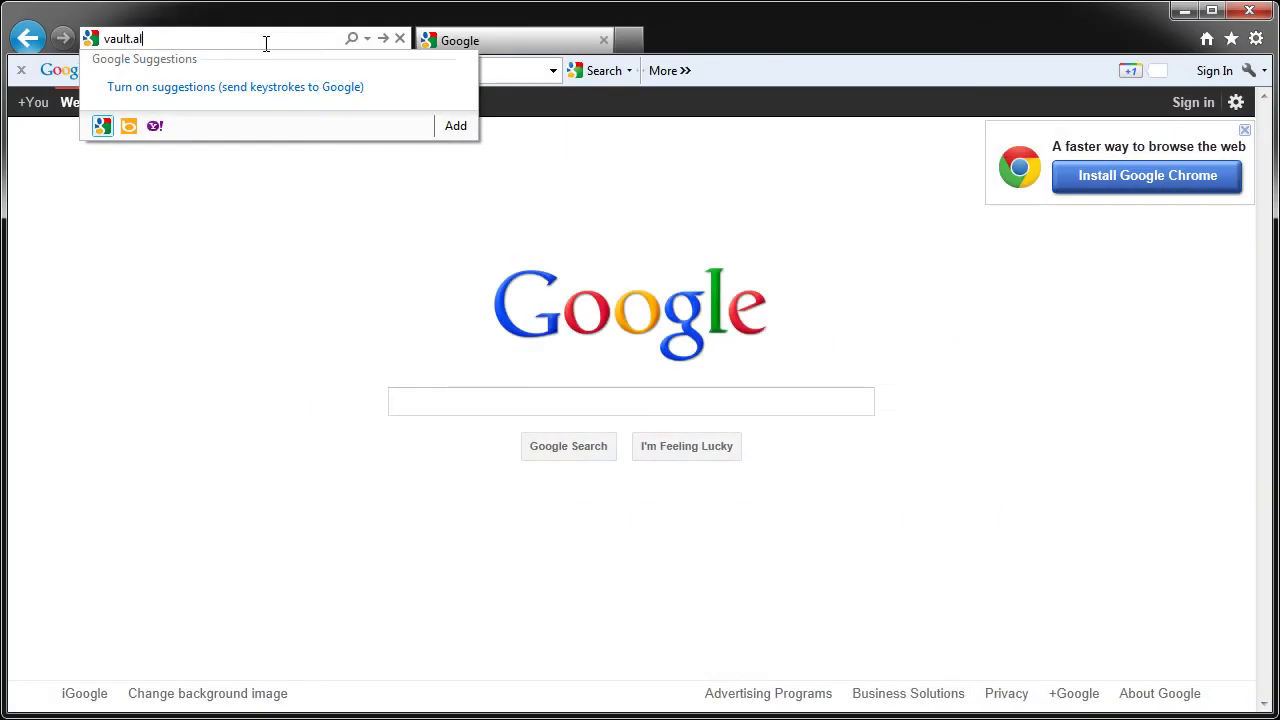
Step: Load the vault.alamode.com website and go to its login page
text(lamode.com)
key(Return)
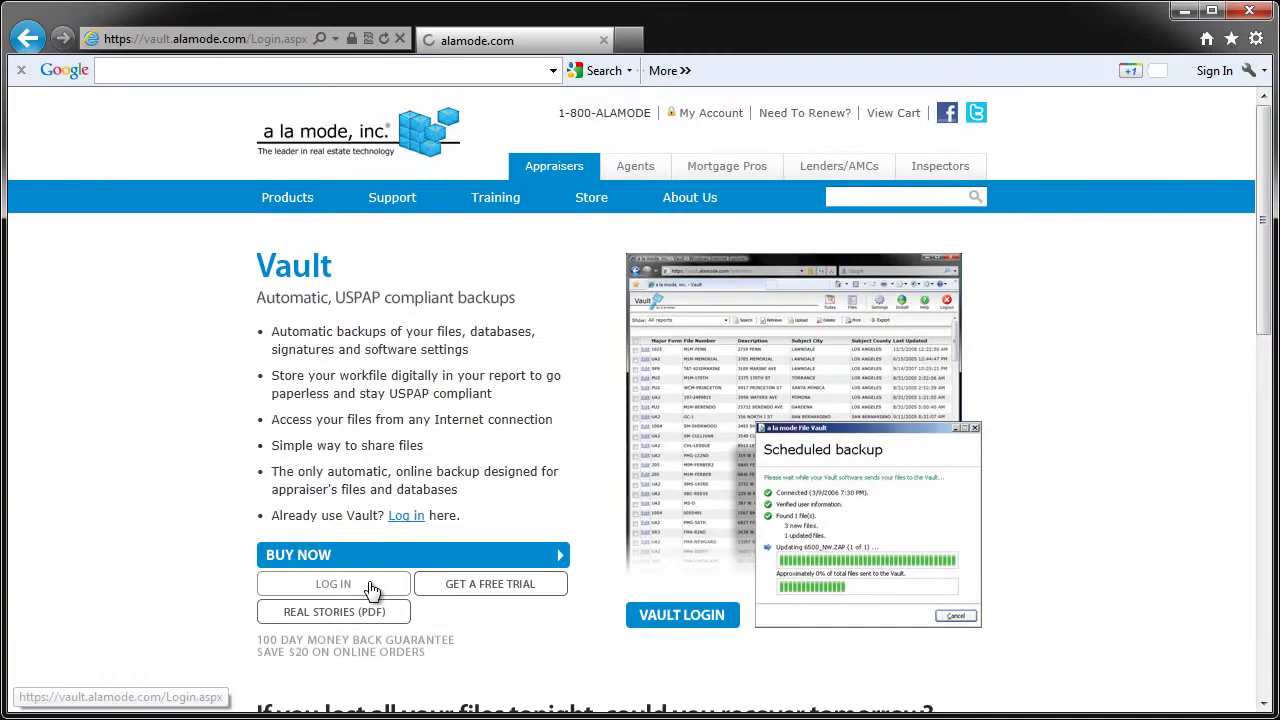
click(396, 594)
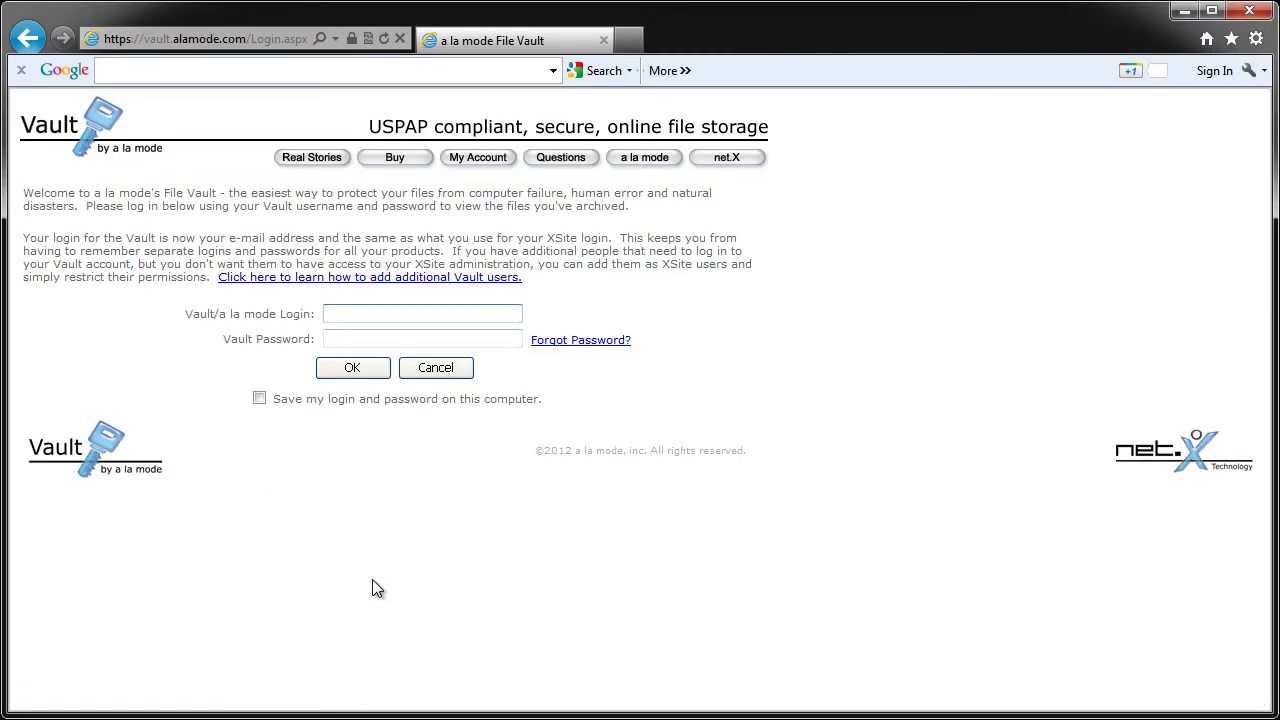
Step: Enter the account e-mail and password, tick Save my login, and sign in
key(Tab)
text(********)
click(259, 398)
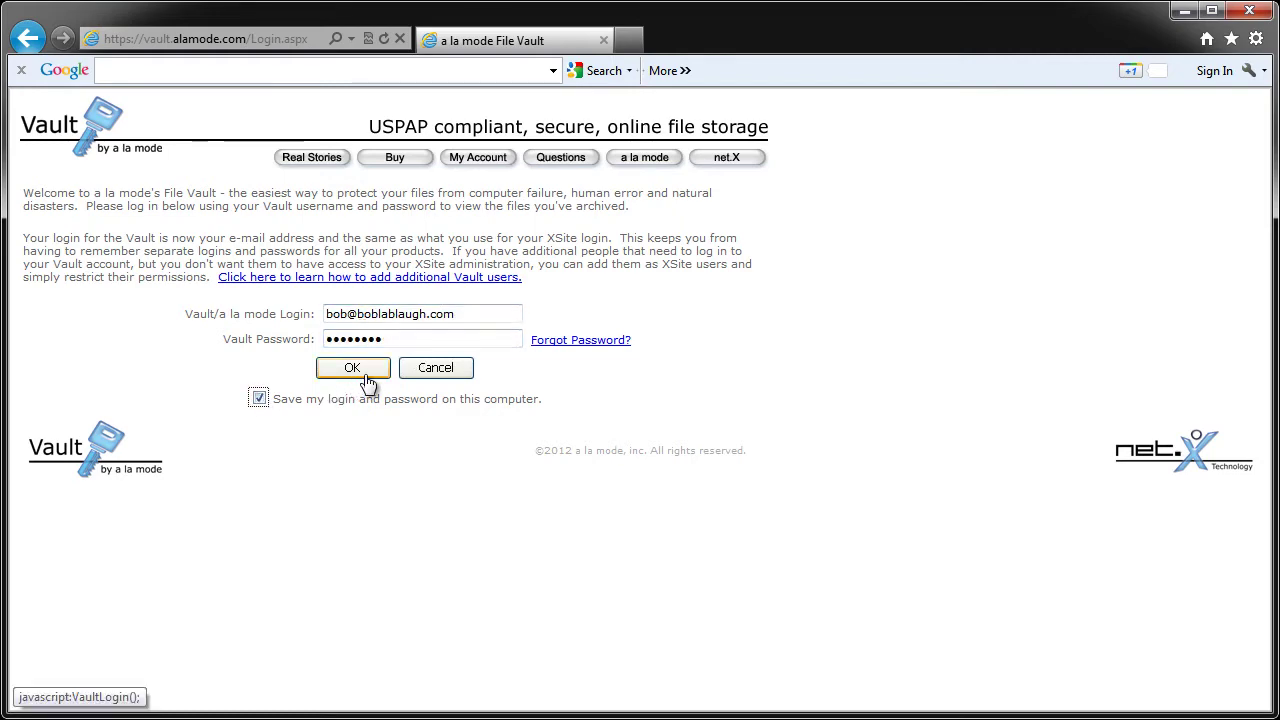
click(366, 376)
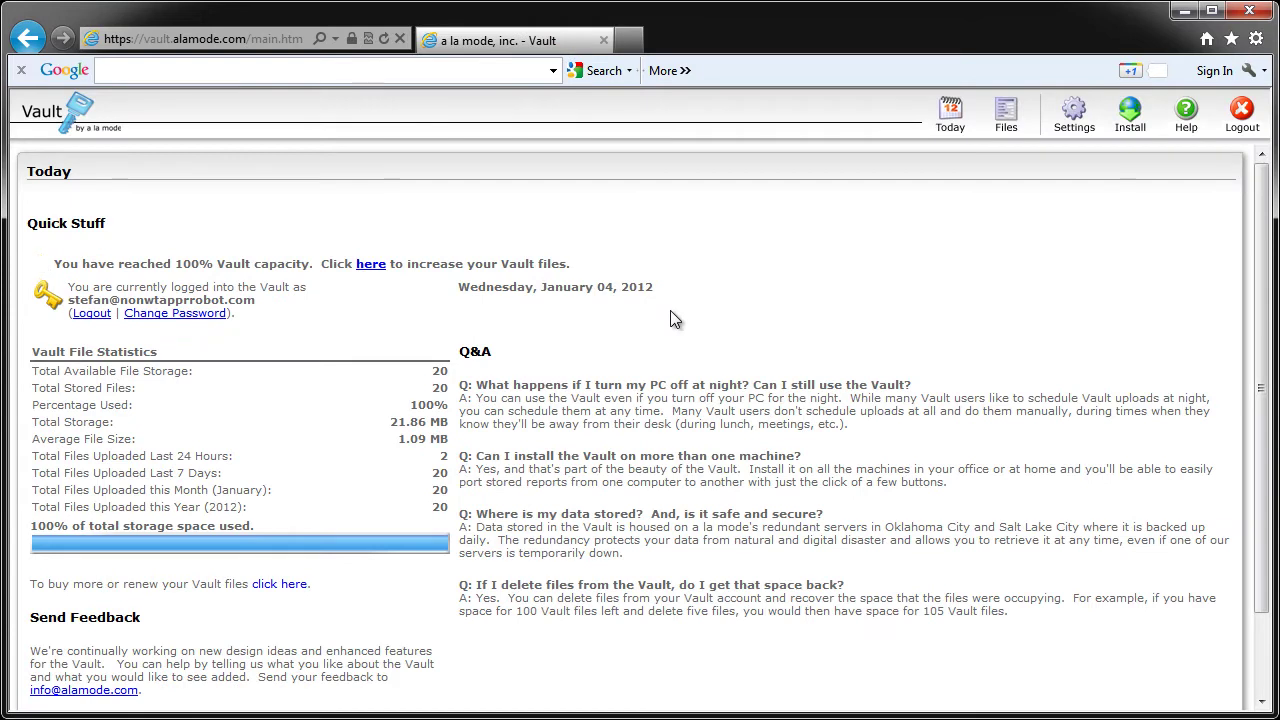
Step: Run the Option 1 quick web install of Vault, allowing the add-on and the vaultinstall security prompt
click(1150, 119)
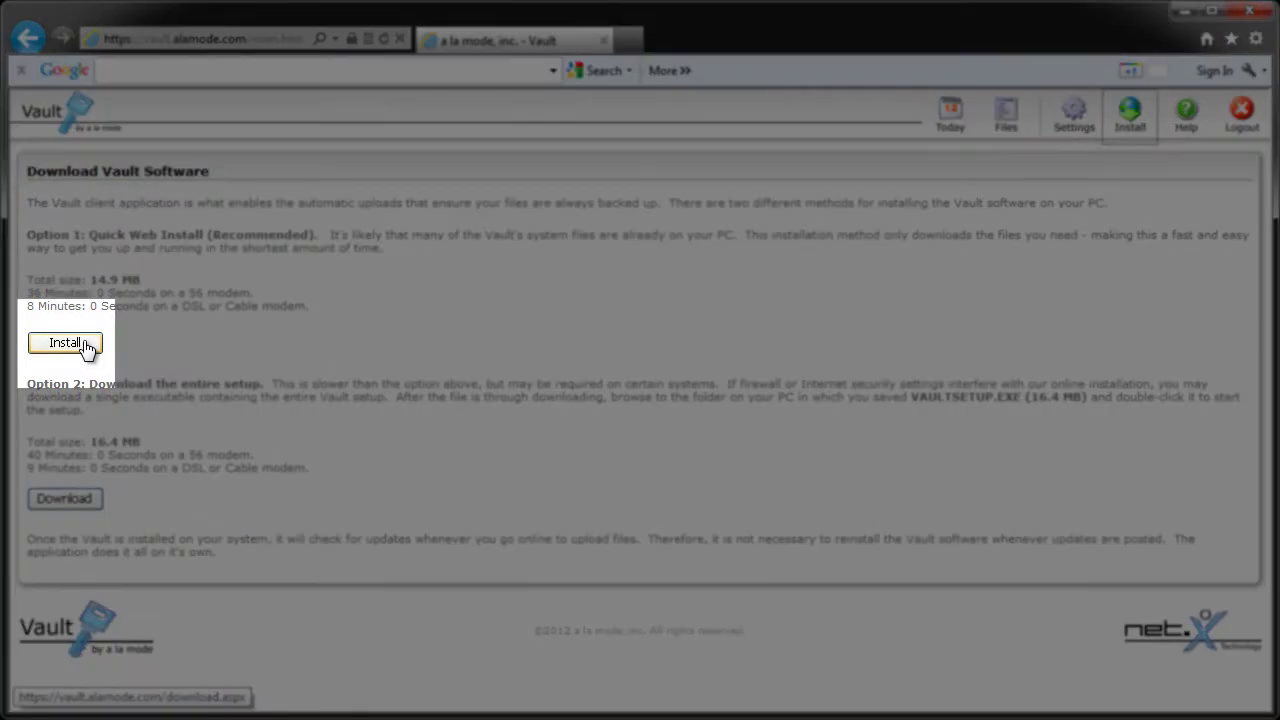
click(65, 343)
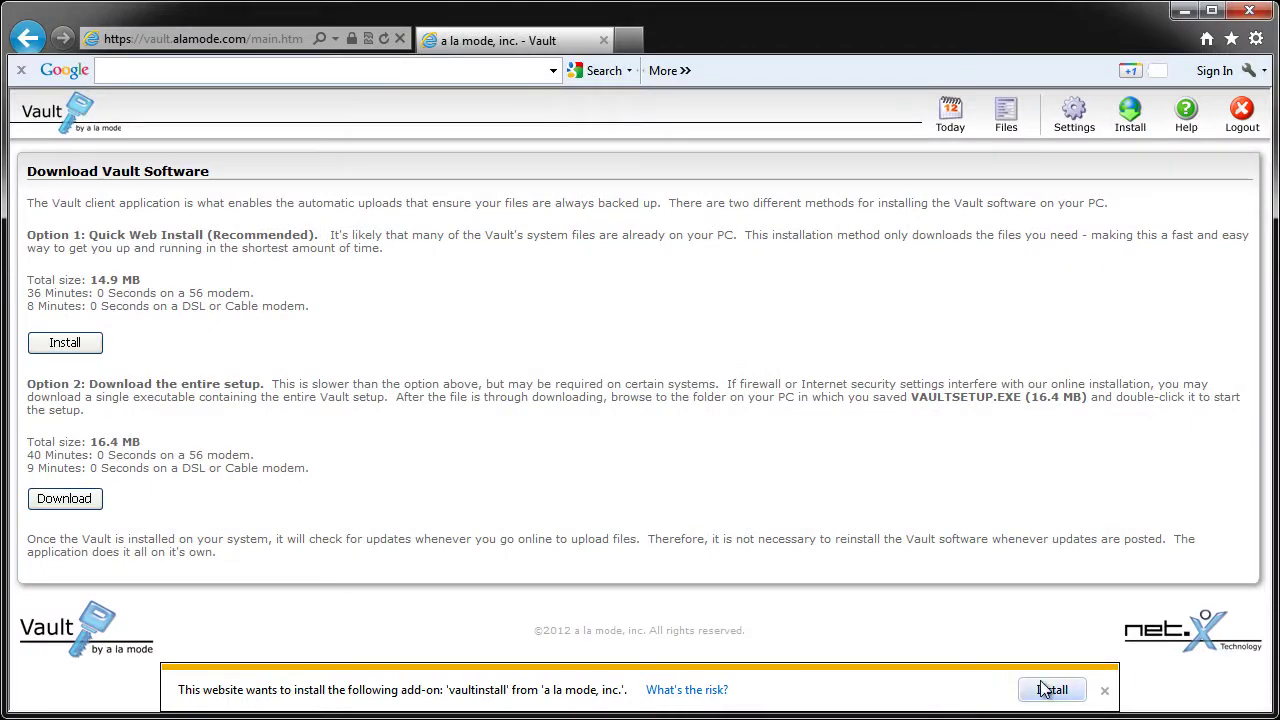
click(1167, 681)
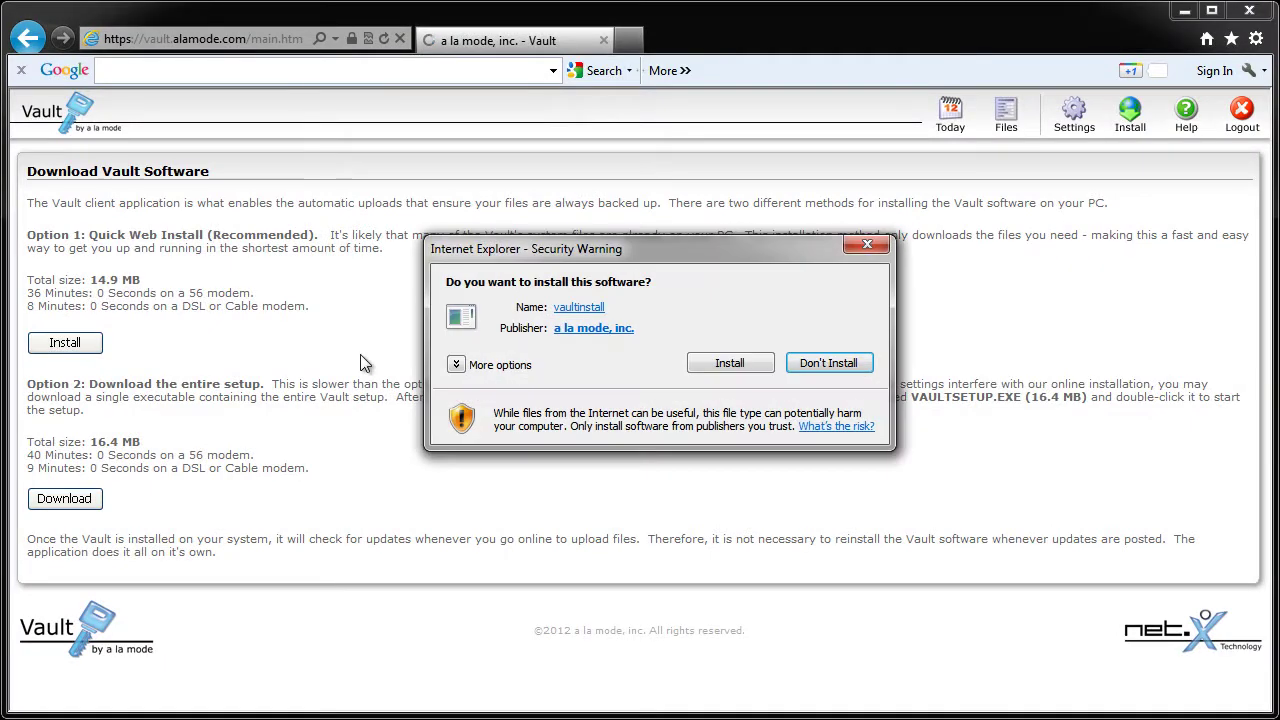
click(730, 363)
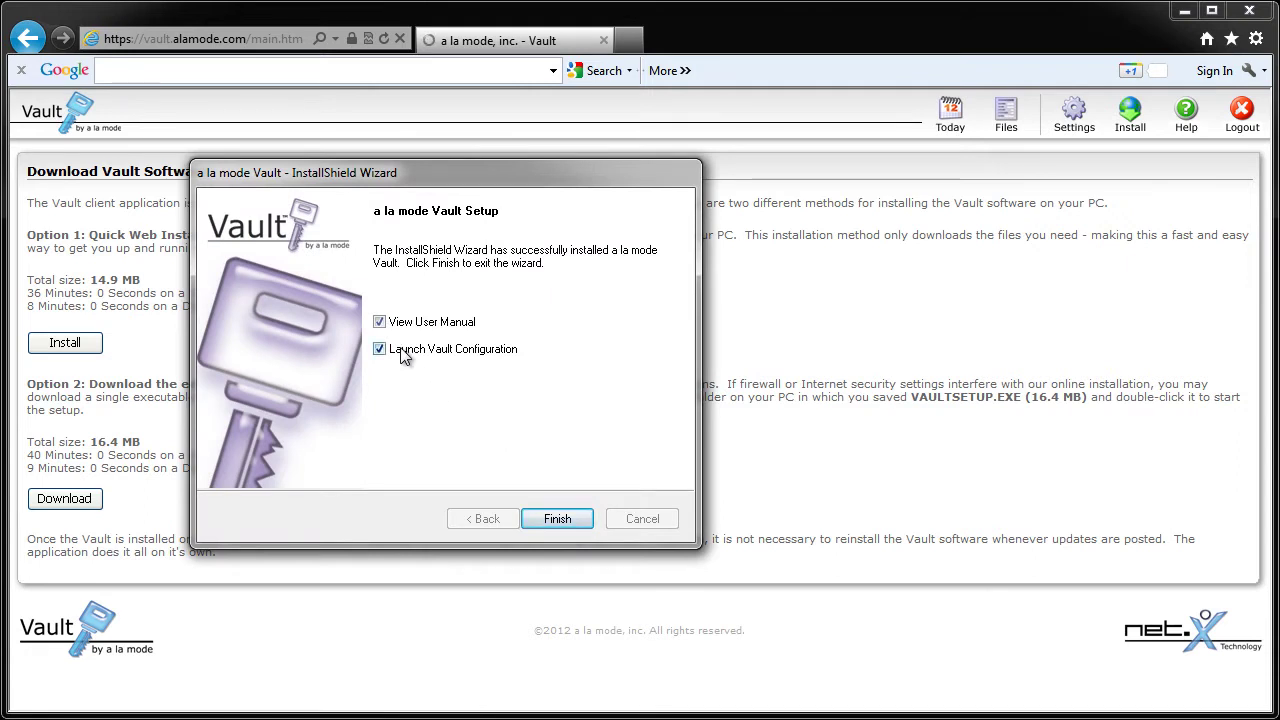
Step: Untick View User Manual and finish the wizard with Launch Vault Configuration left on
click(379, 322)
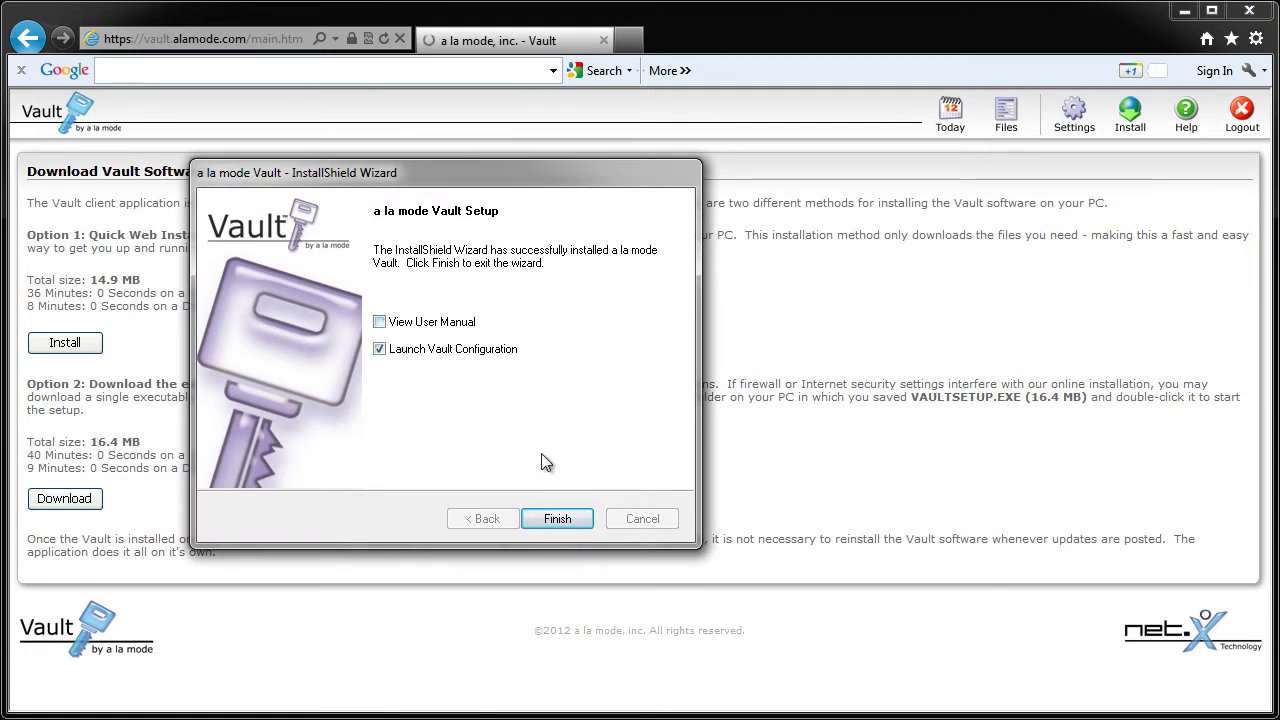
click(576, 524)
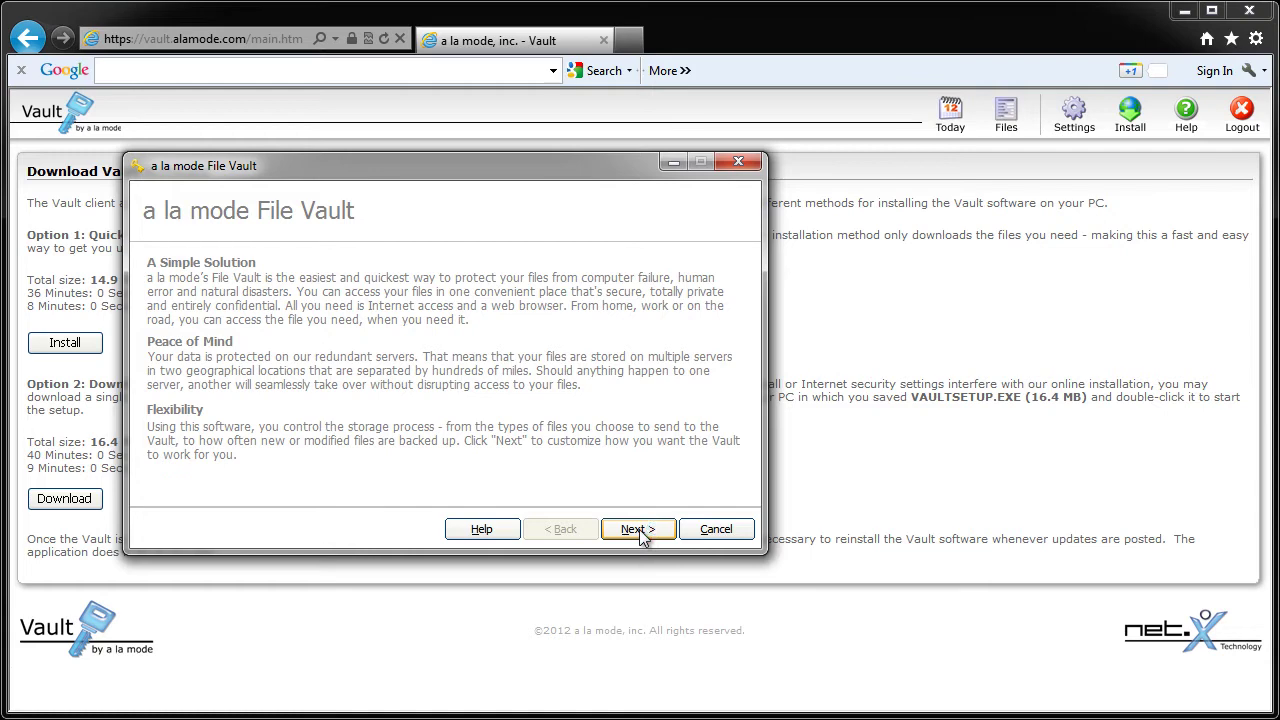
Step: Keep the direct Internet connection, enter the account password, and type the notification e-mail address
click(638, 529)
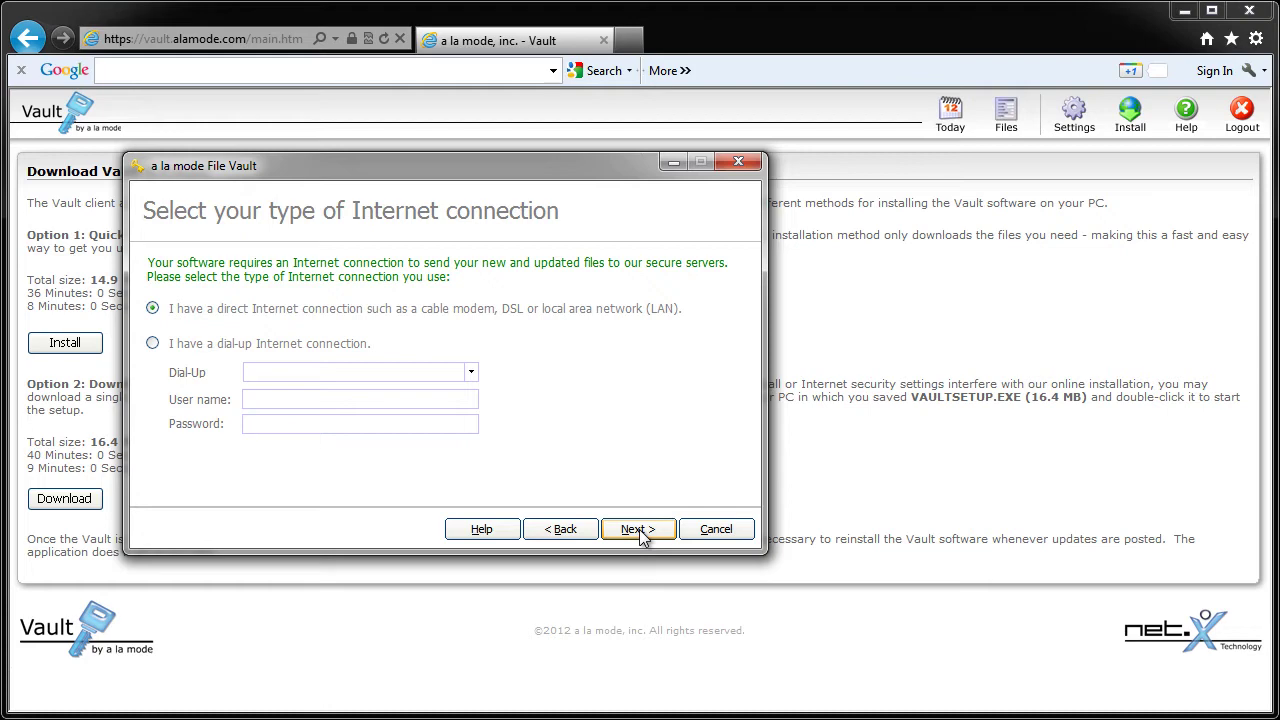
click(638, 529)
text(********)
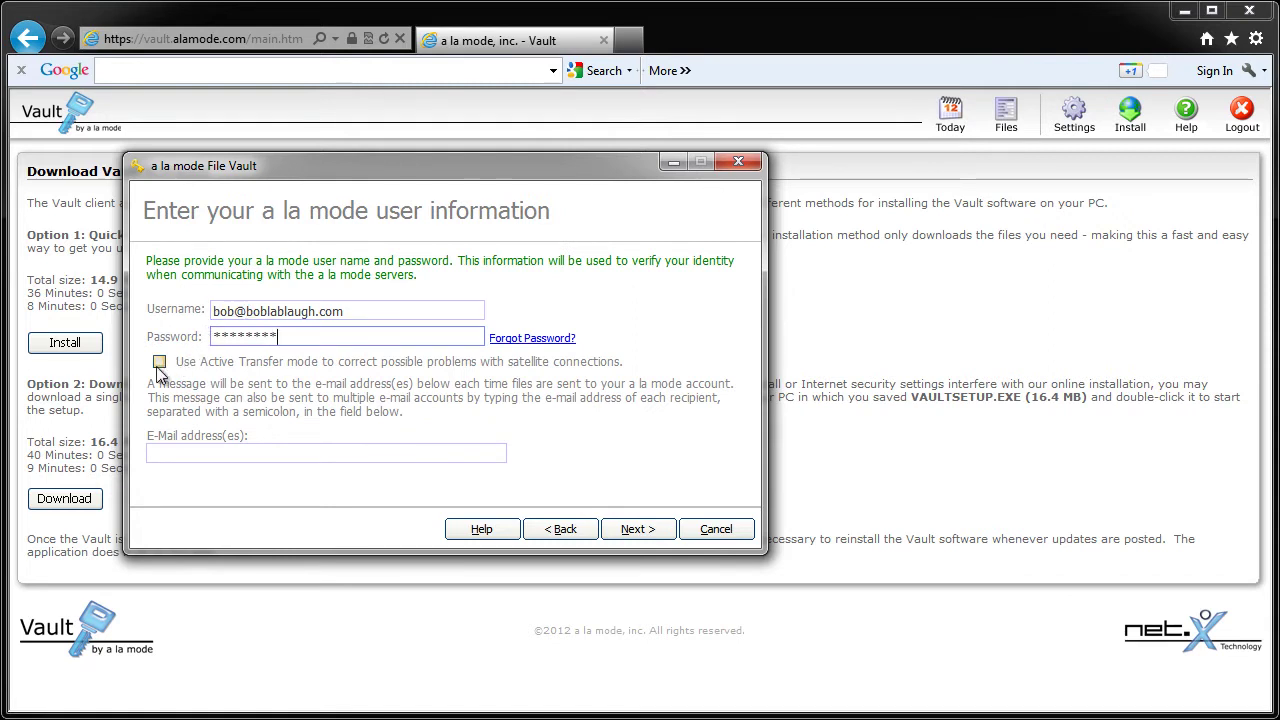
click(194, 453)
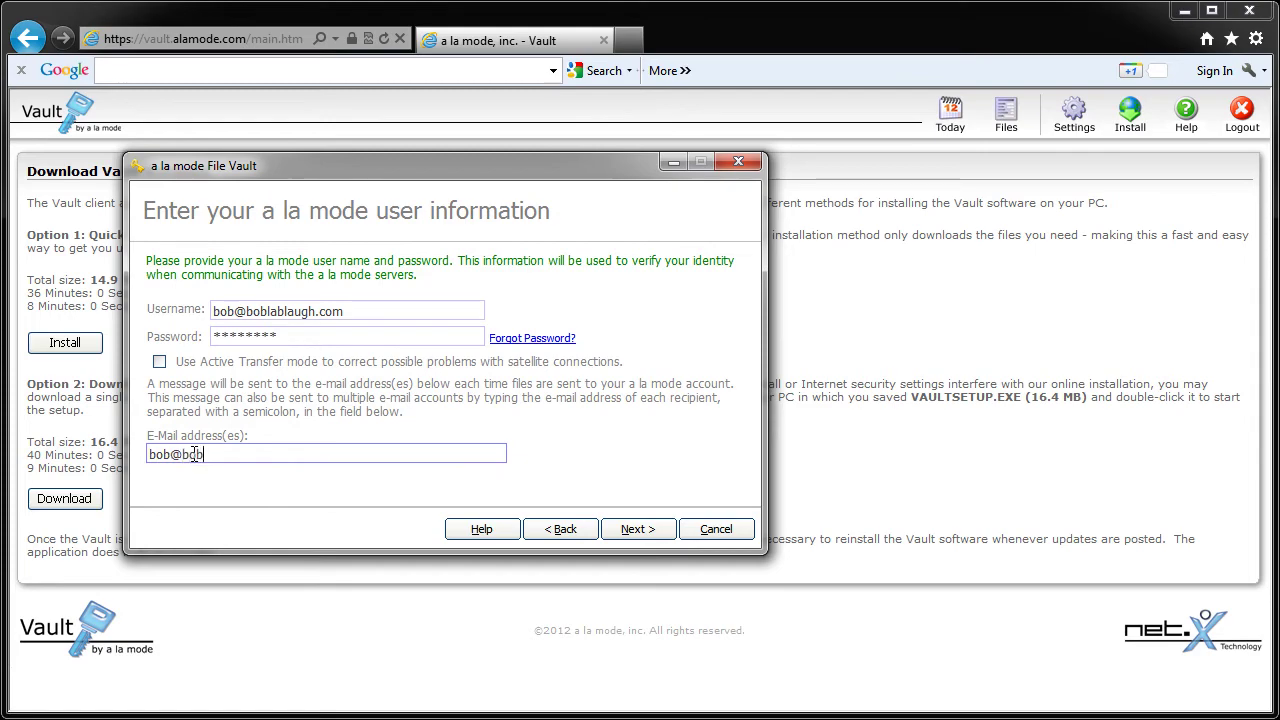
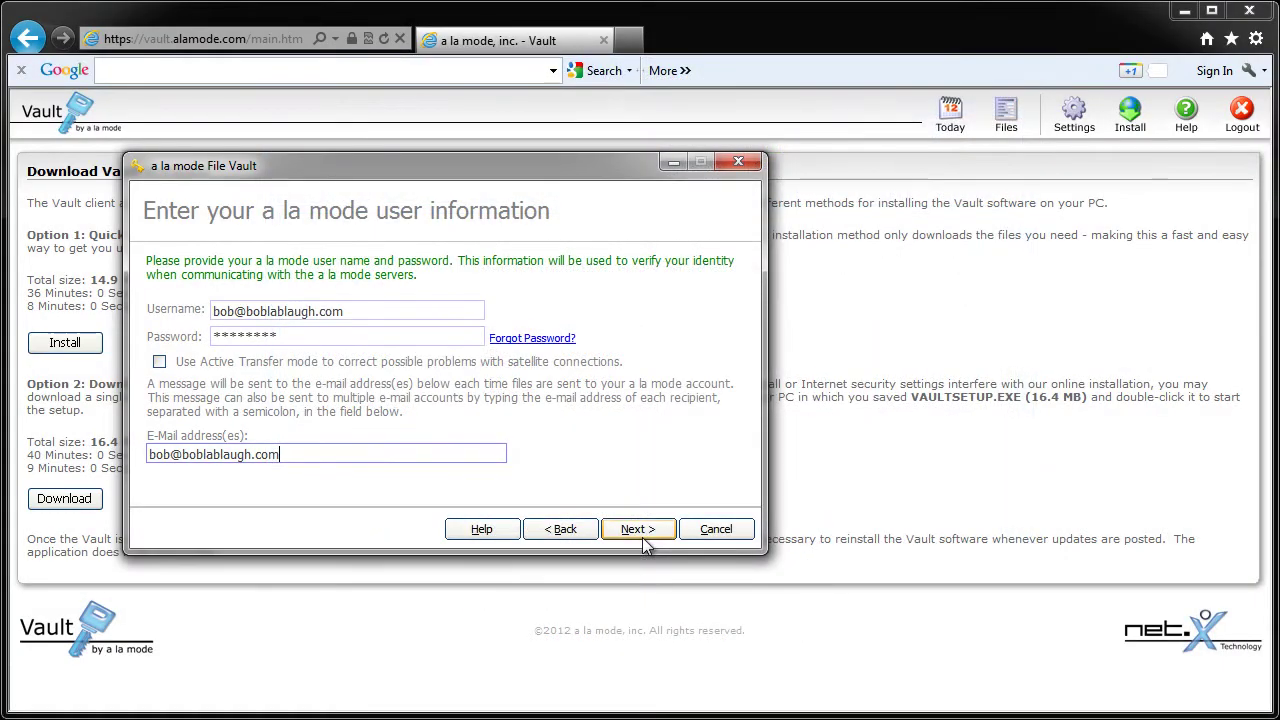
Step: Choose Yes for automatic backup scheduling and continue to the schedule settings
click(644, 538)
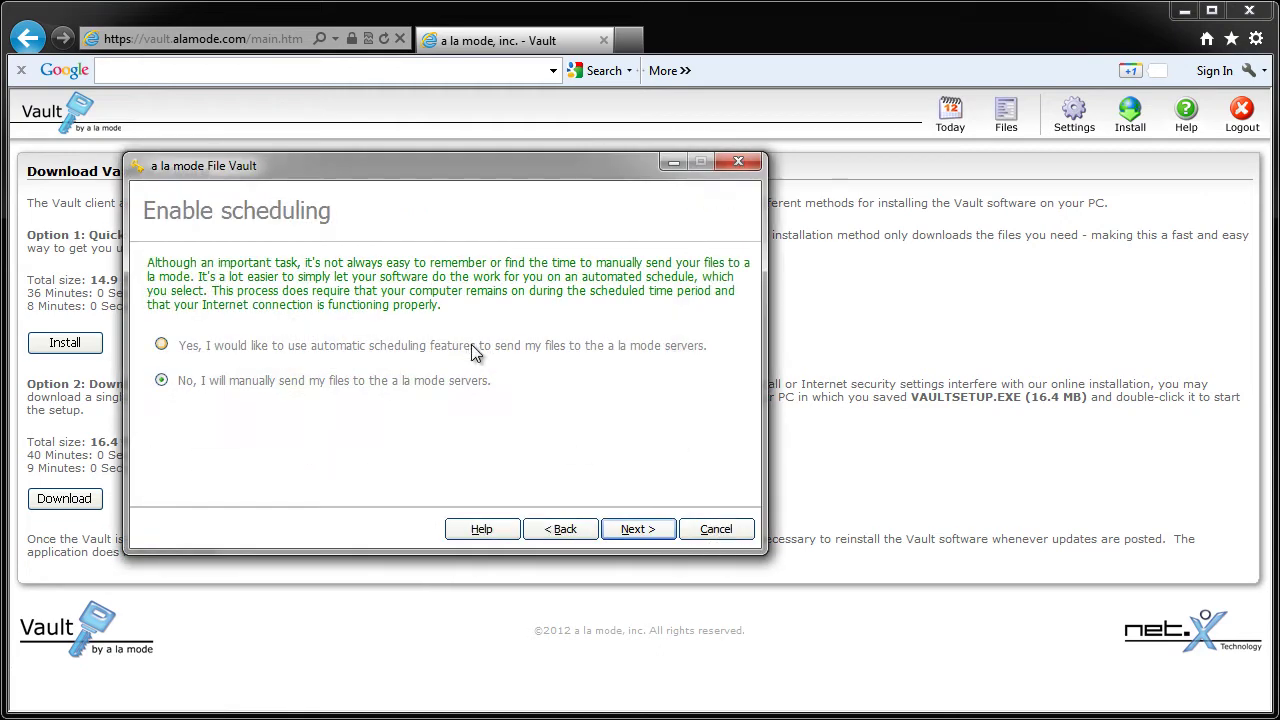
click(473, 350)
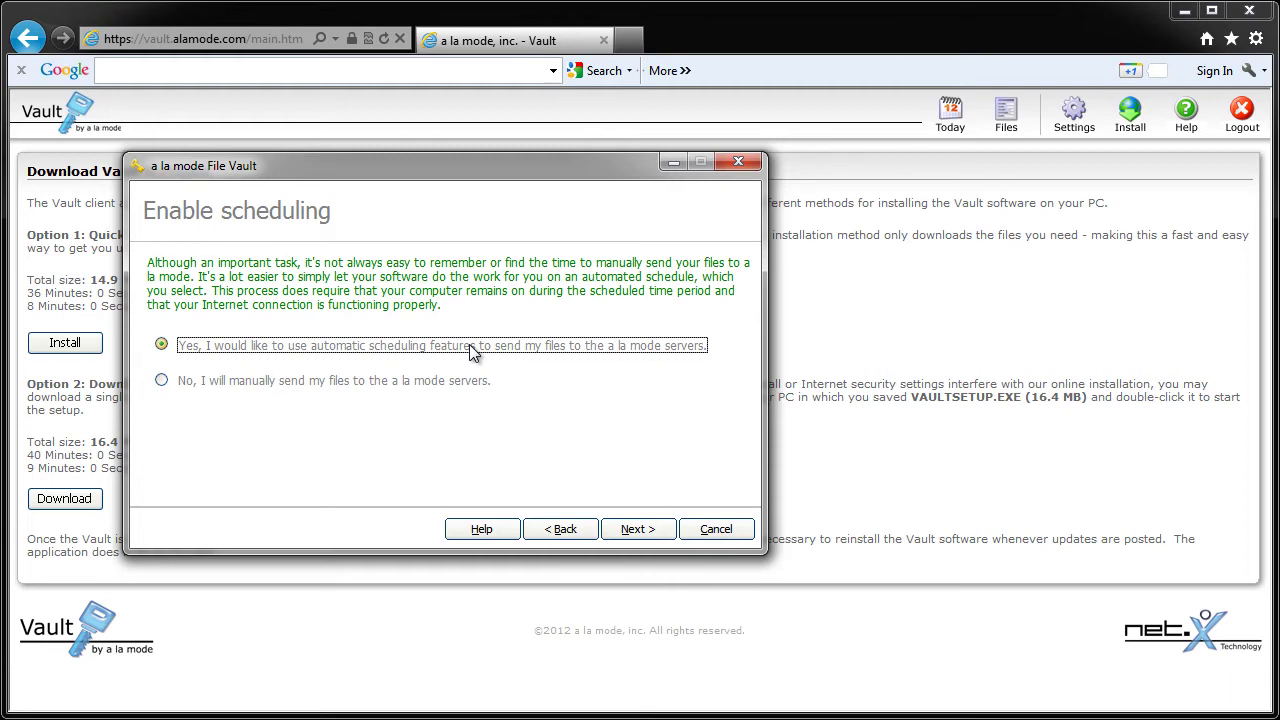
click(630, 532)
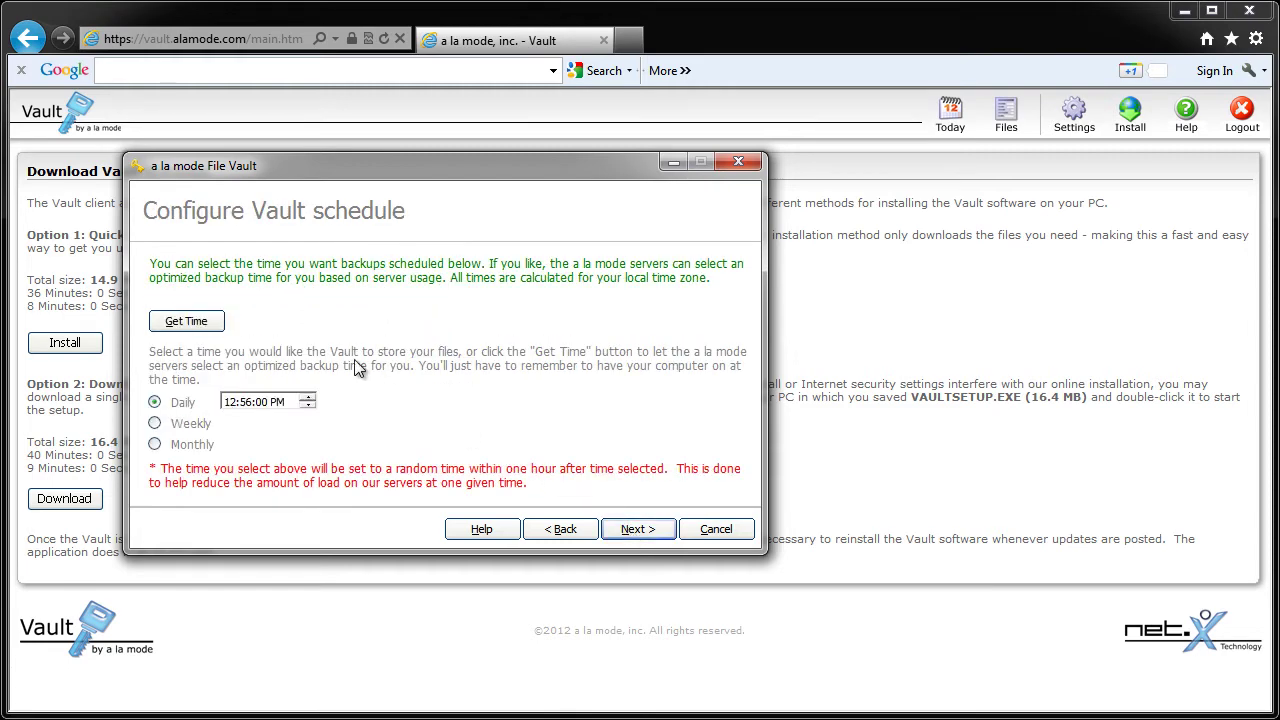
Step: Set the backup schedule to Daily at 10:56:00 AM
click(309, 406)
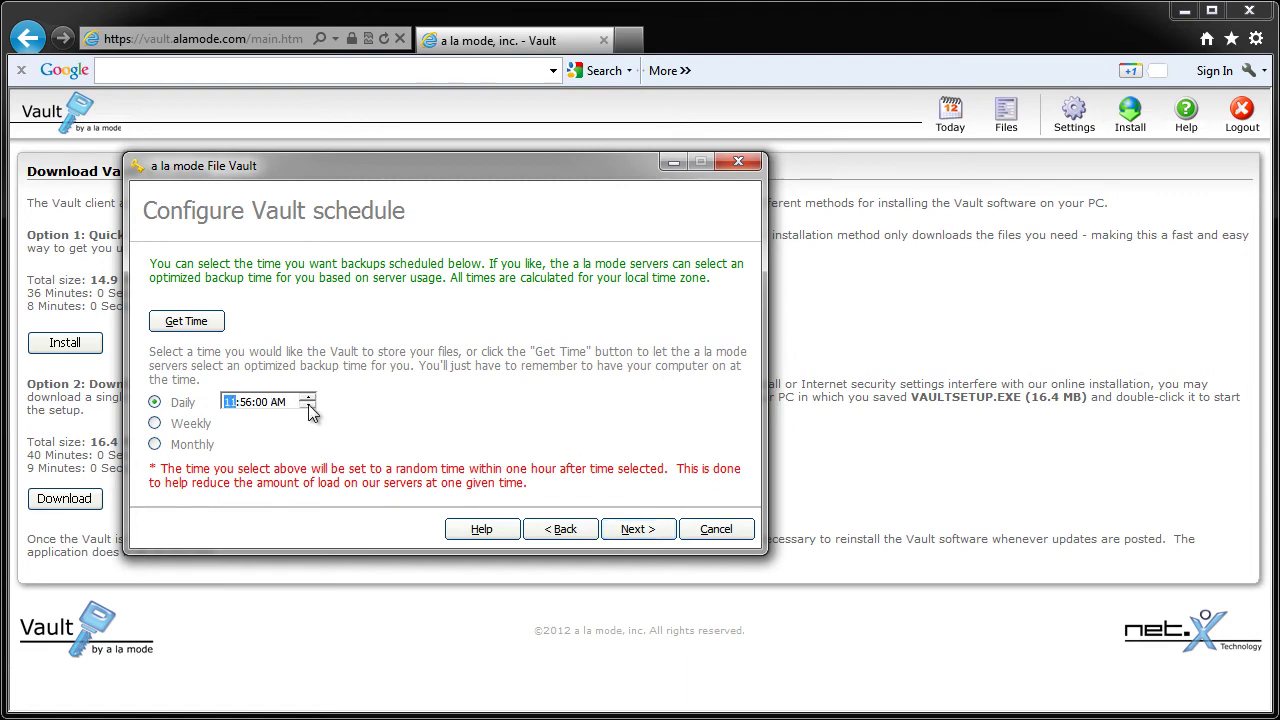
click(309, 406)
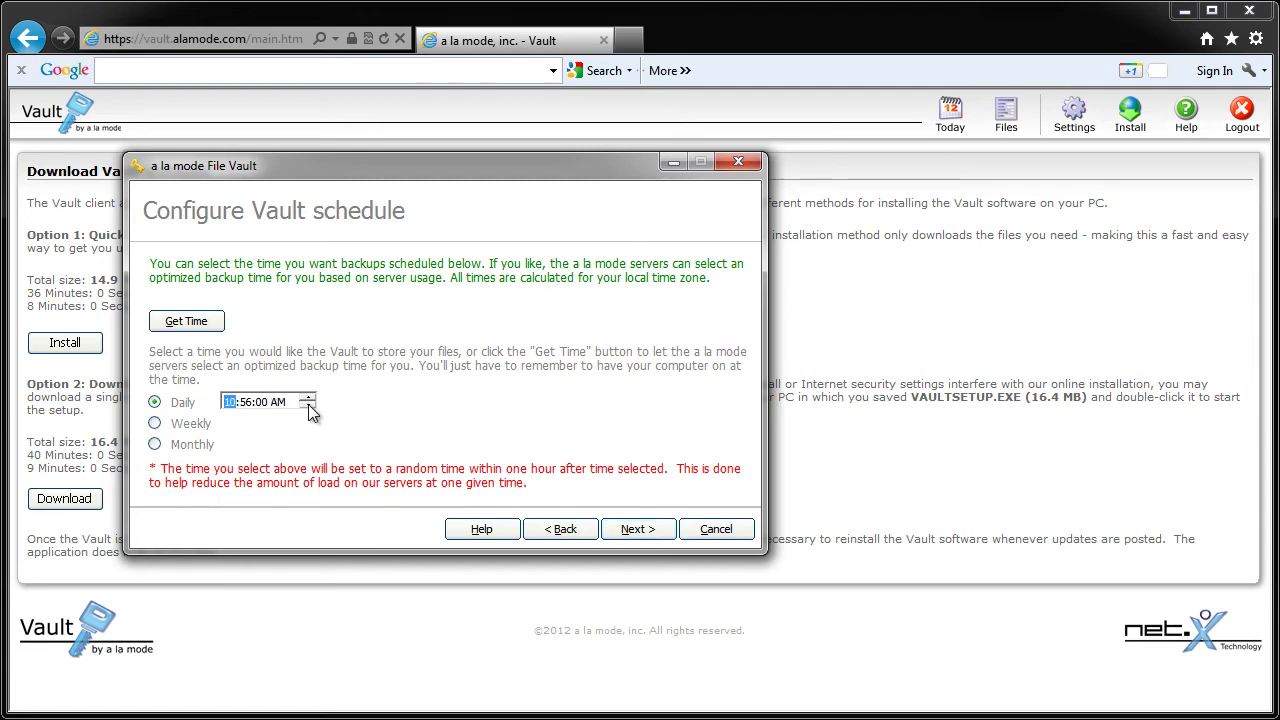
click(155, 423)
click(155, 444)
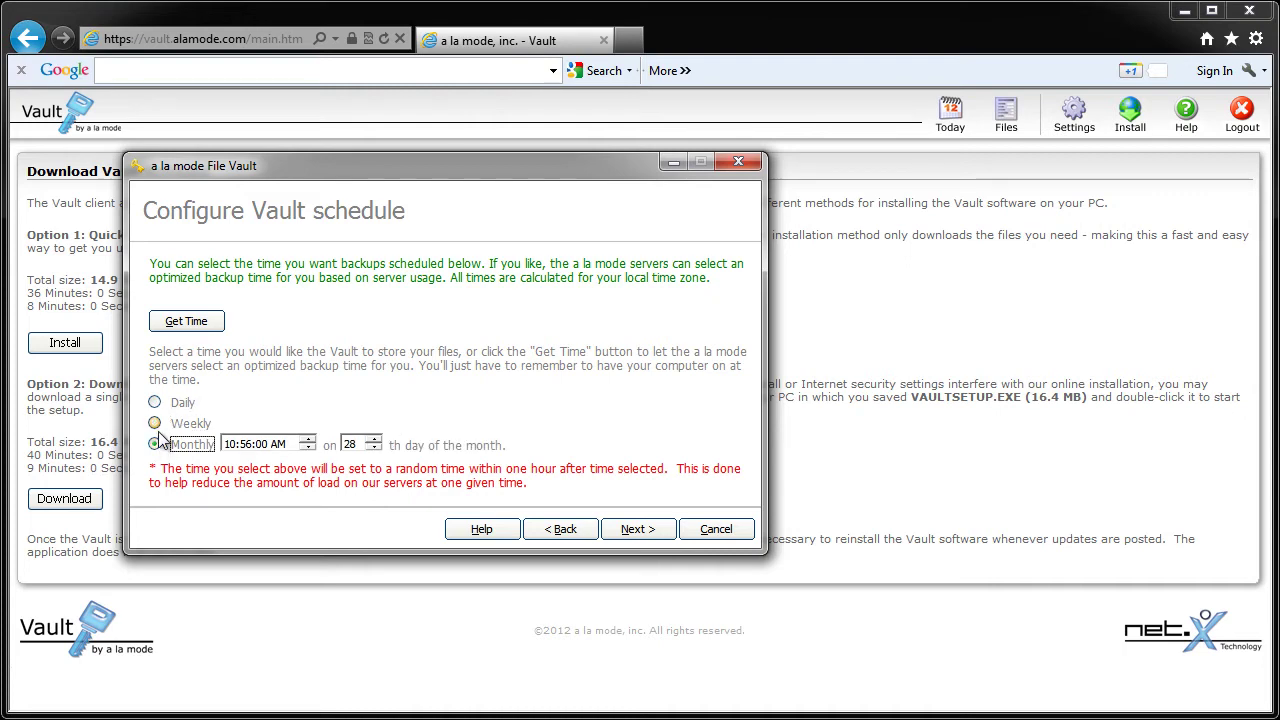
click(156, 403)
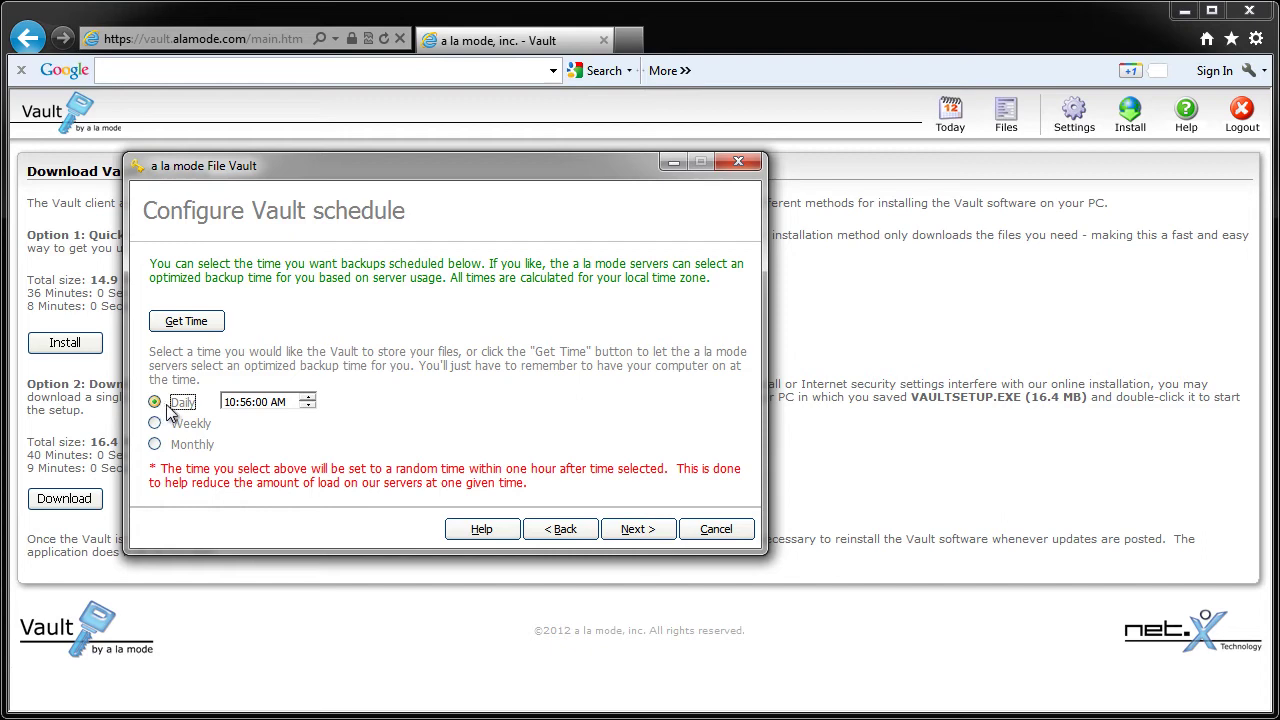
Step: Test the configuration, upload the 9 new files to the Vault, and finish the wizard
click(637, 529)
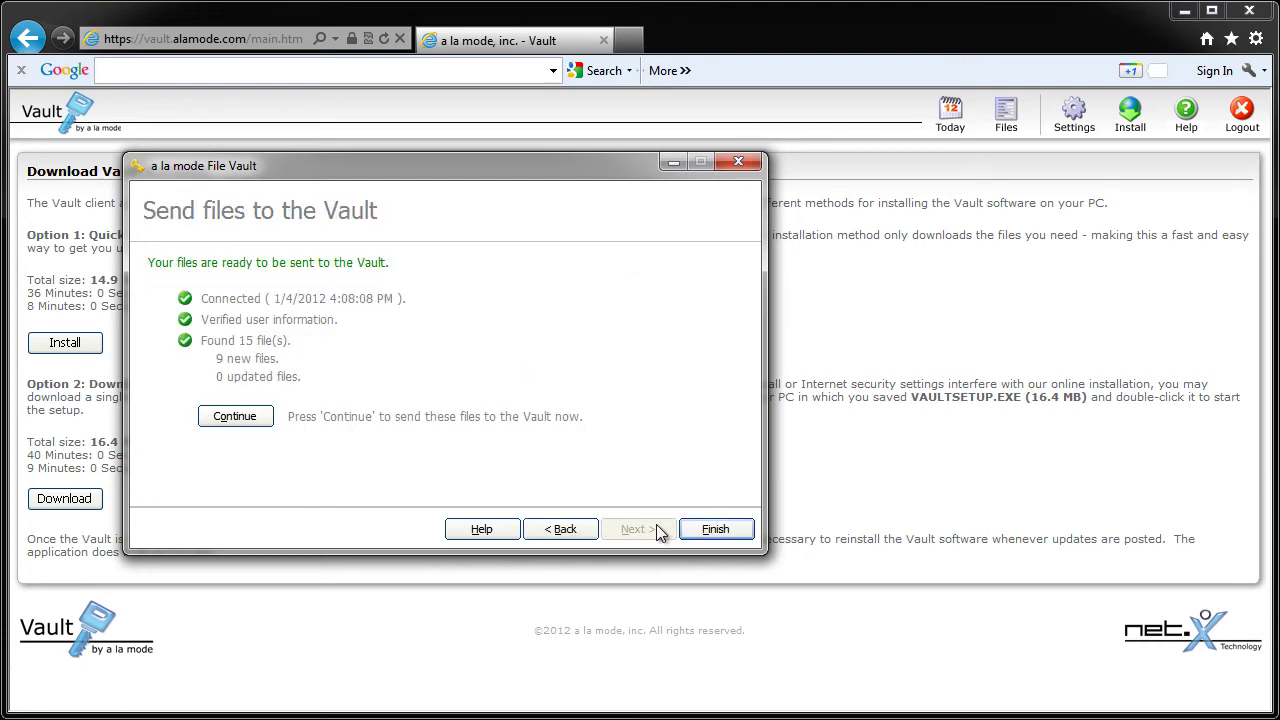
click(270, 418)
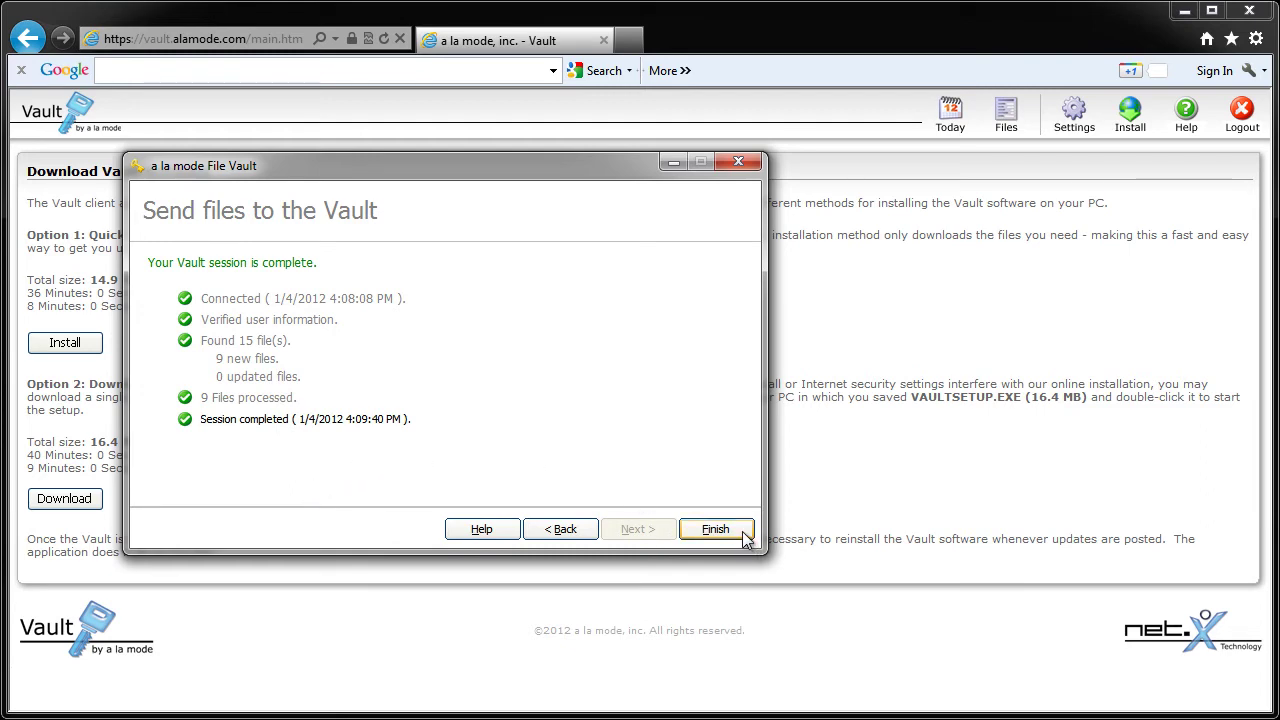
click(745, 535)
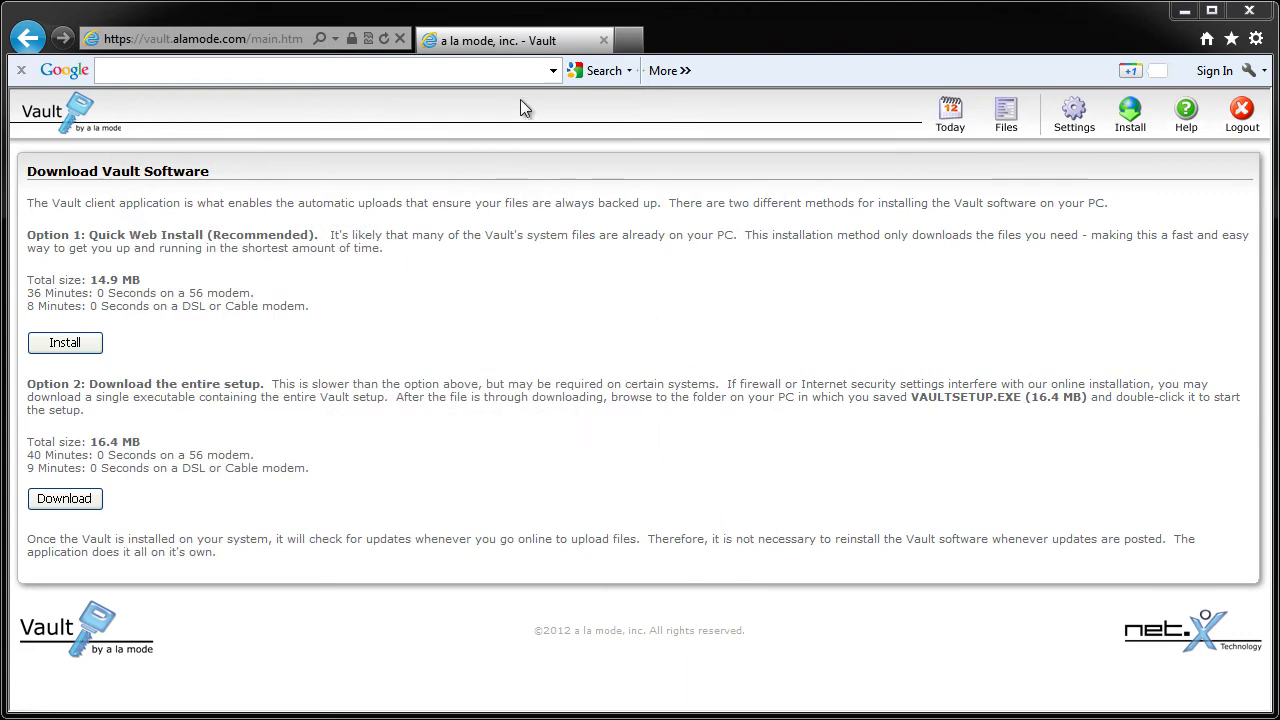
Step: Sign back in to Vault with the saved account password, keeping Save my login ticked
text(com)
key(Tab)
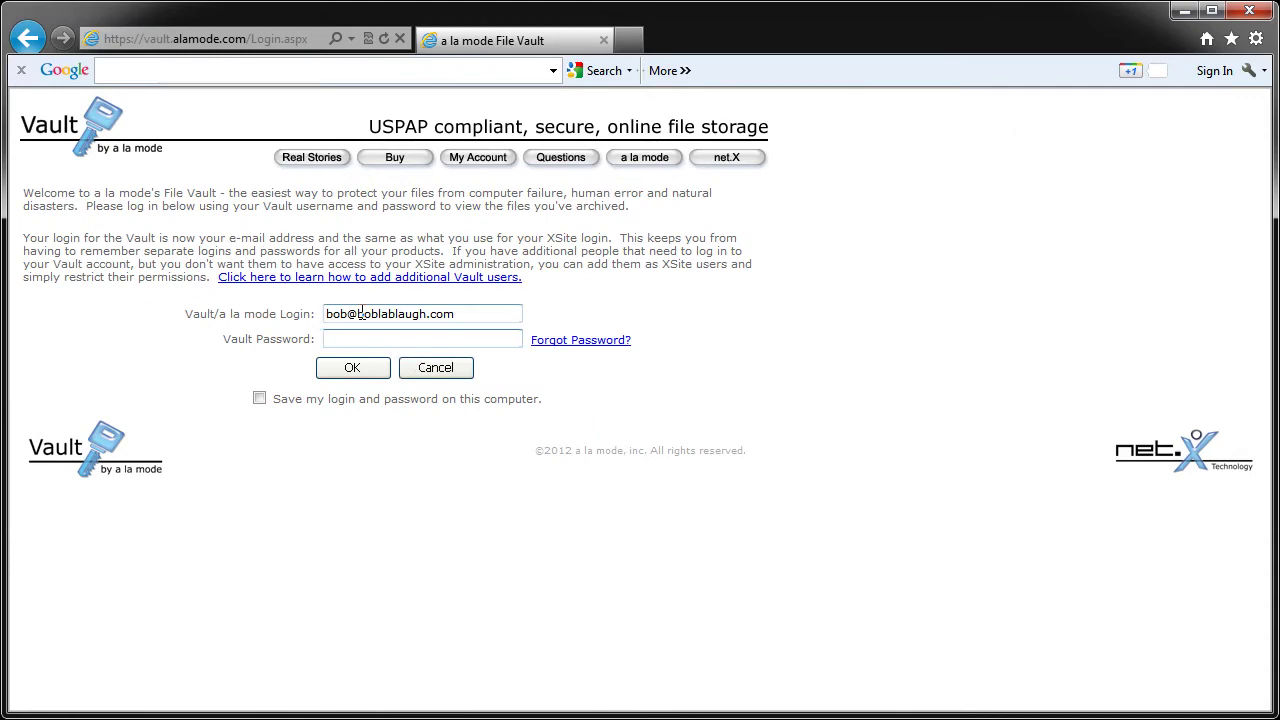
text(********)
click(260, 398)
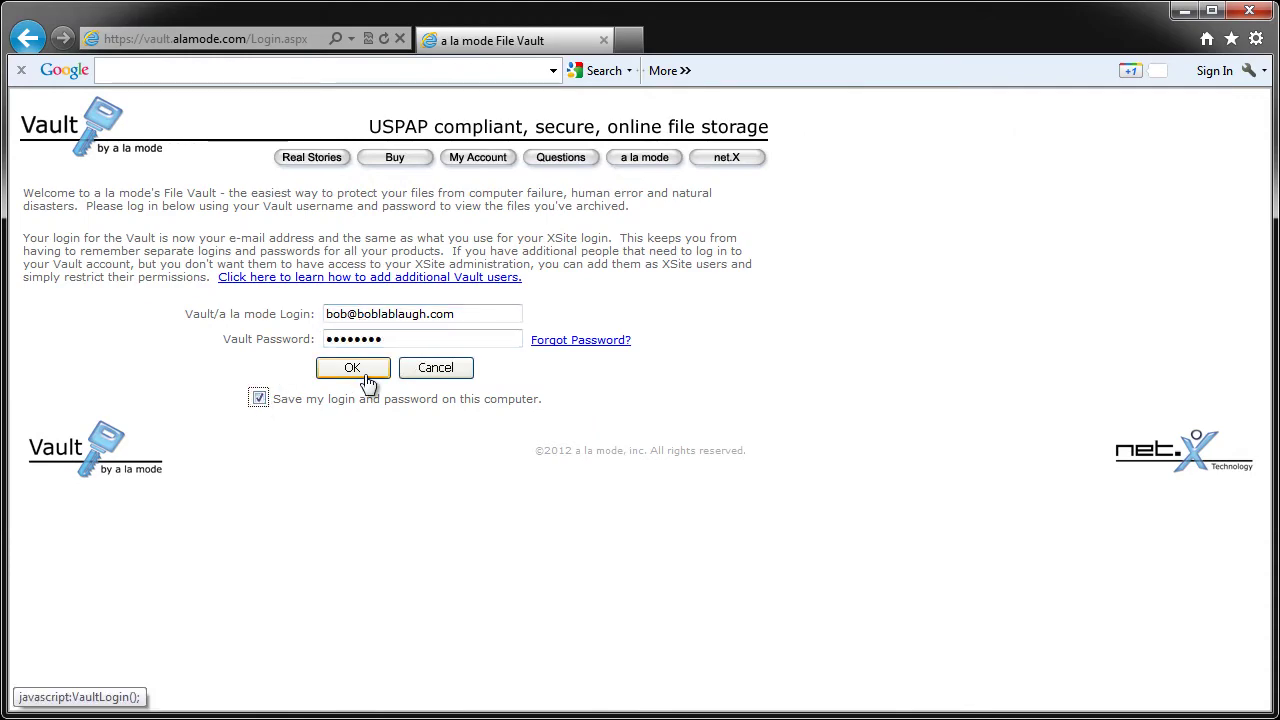
click(336, 376)
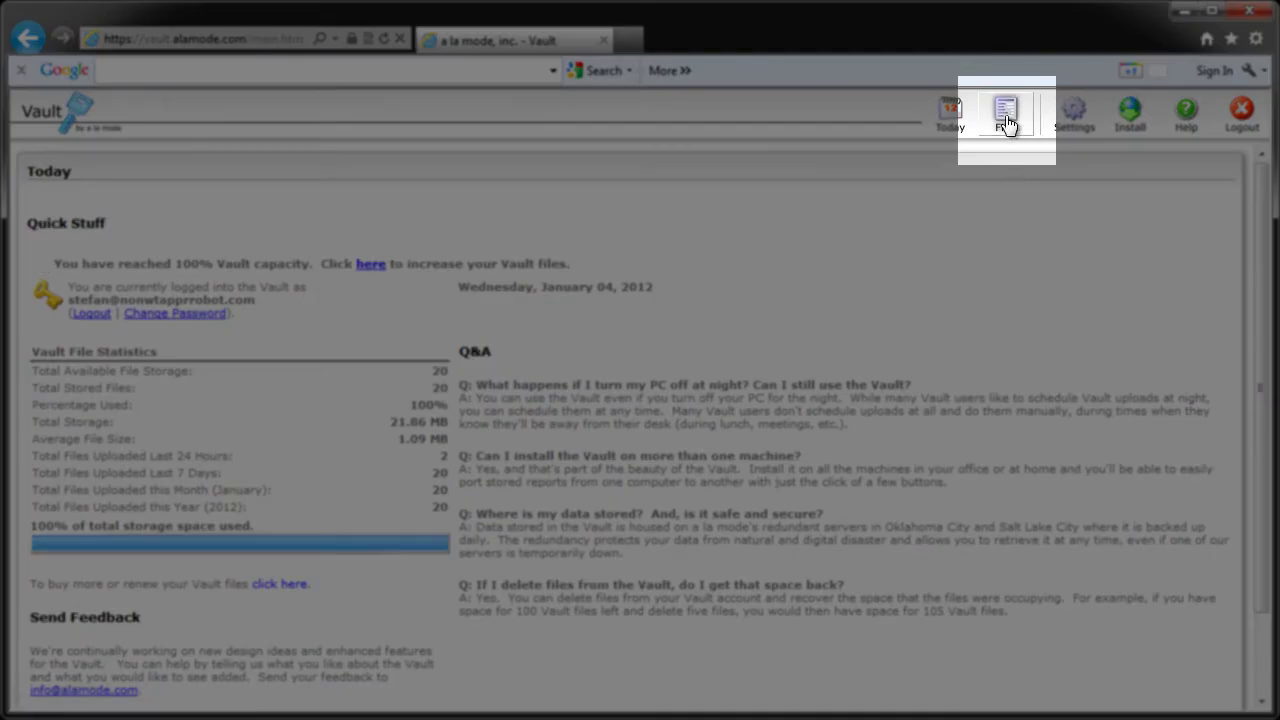
click(1006, 122)
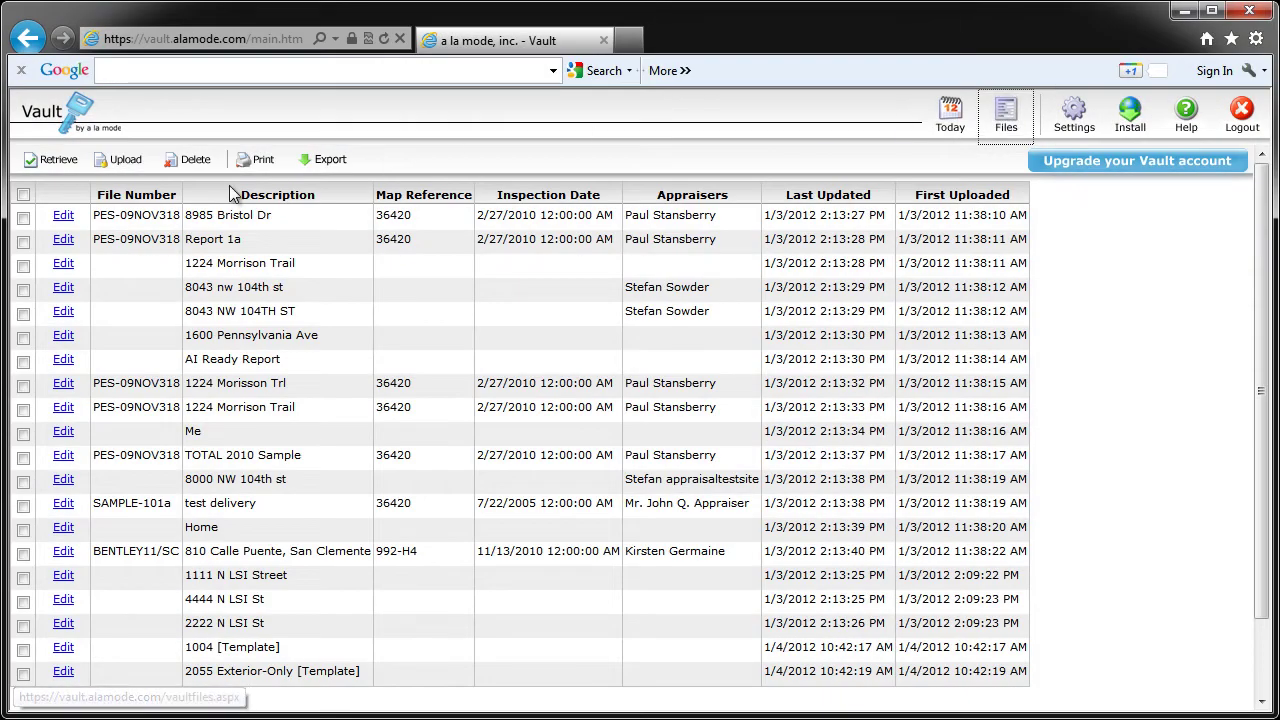
click(23, 265)
click(23, 289)
click(23, 218)
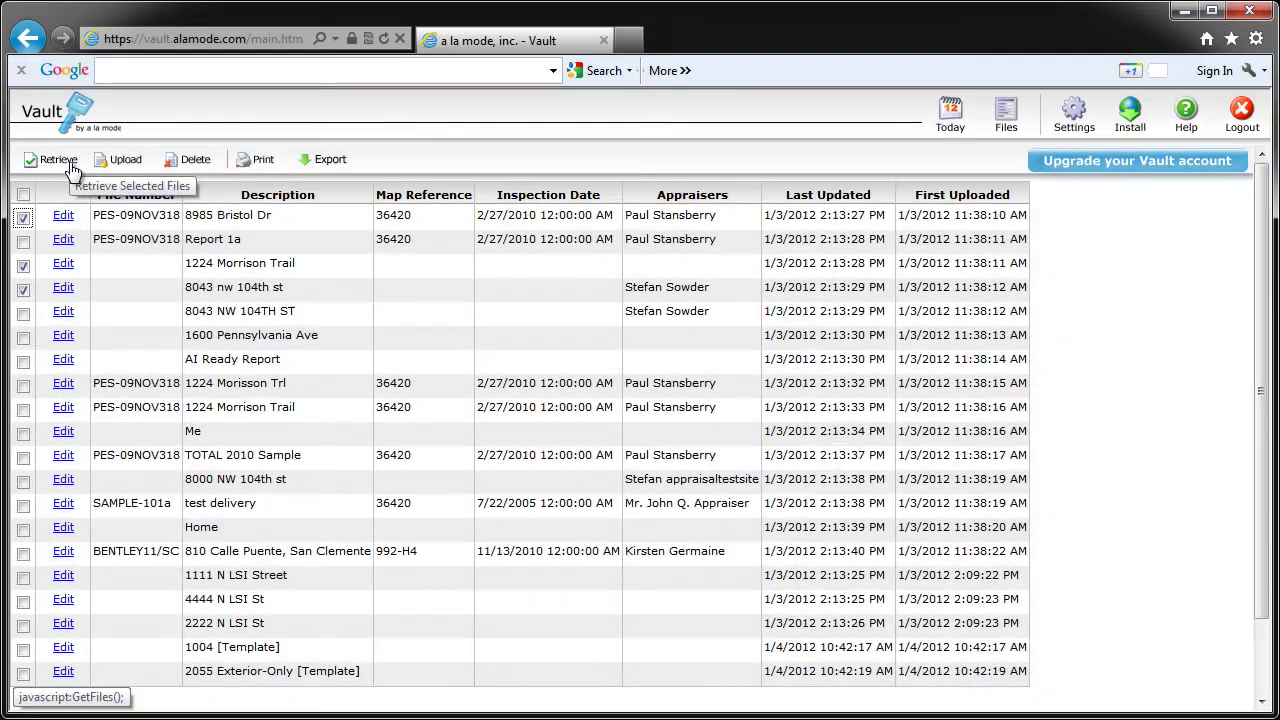
Step: Retrieve the three marked reports into C:\a la mode\WinTOTAL\FILES\NEWFOLDE.FLD
click(70, 168)
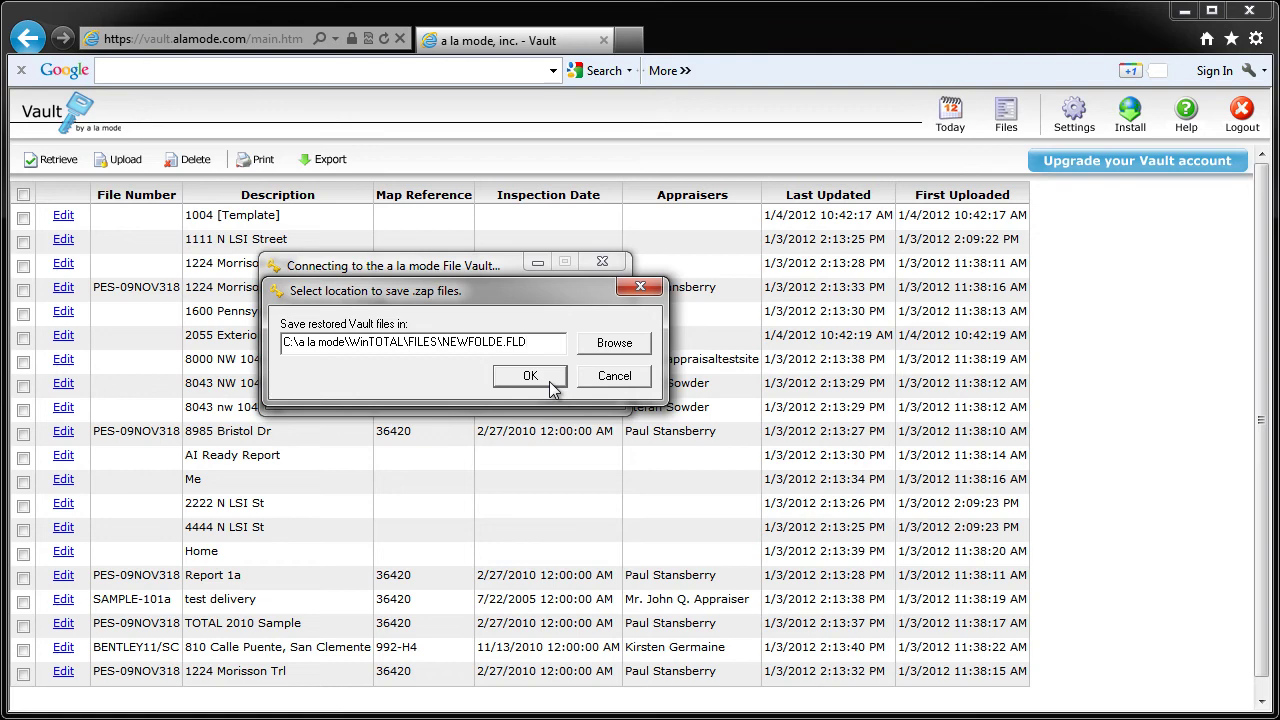
click(549, 381)
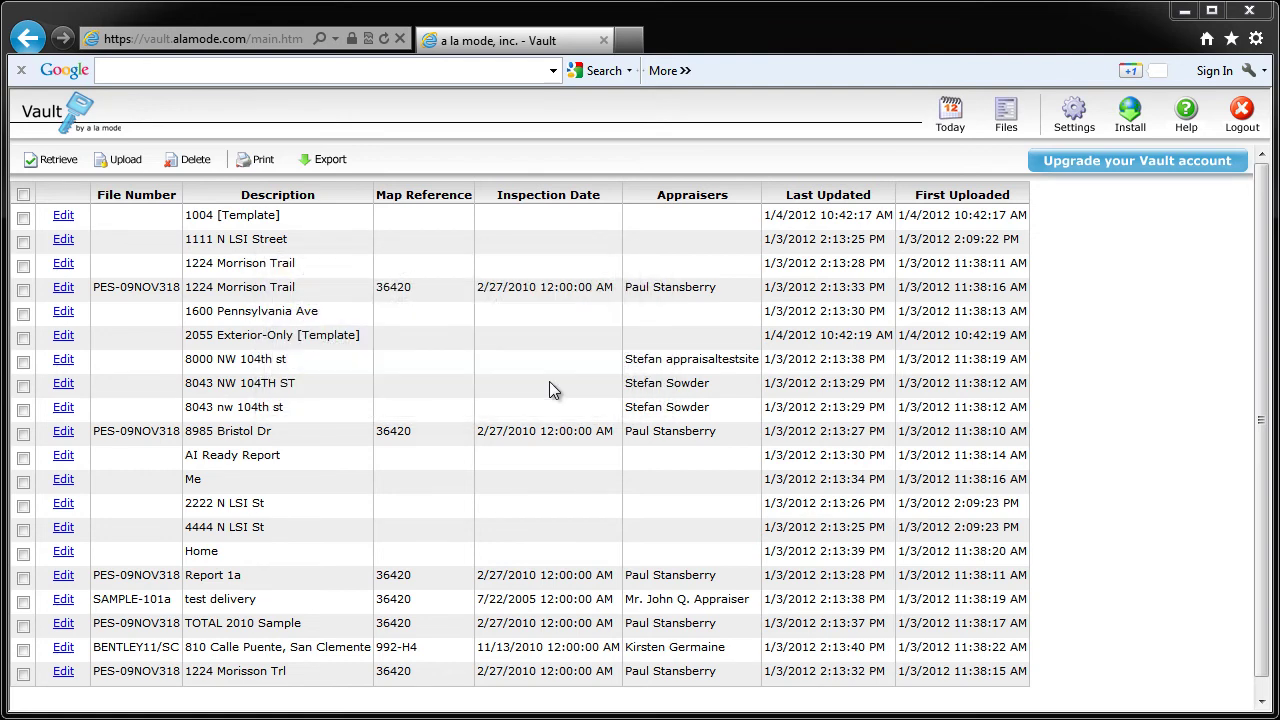